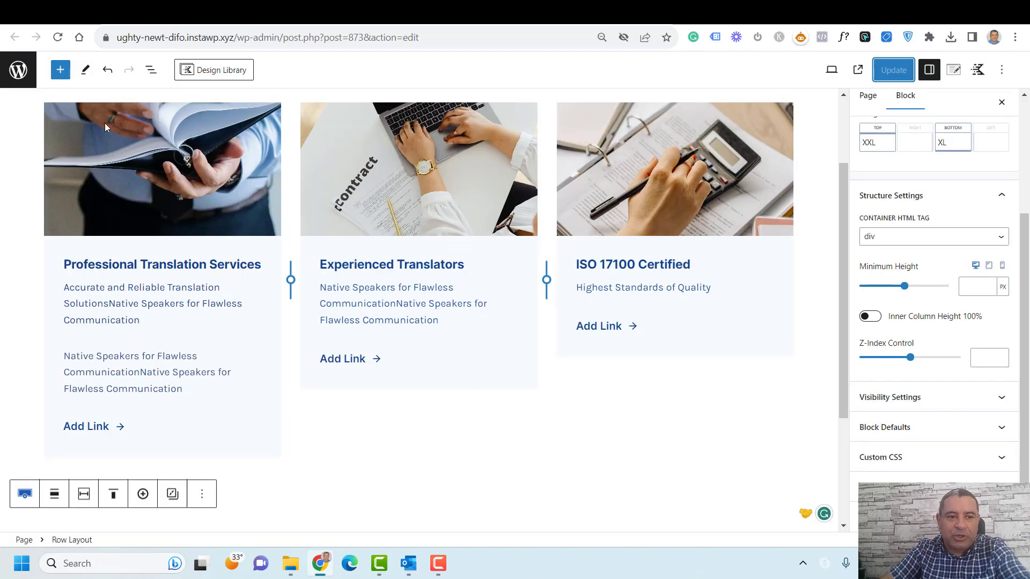
- Switch on Inner Column Height 100% in the Row Layout's Structure Settings
left_click(150, 70)
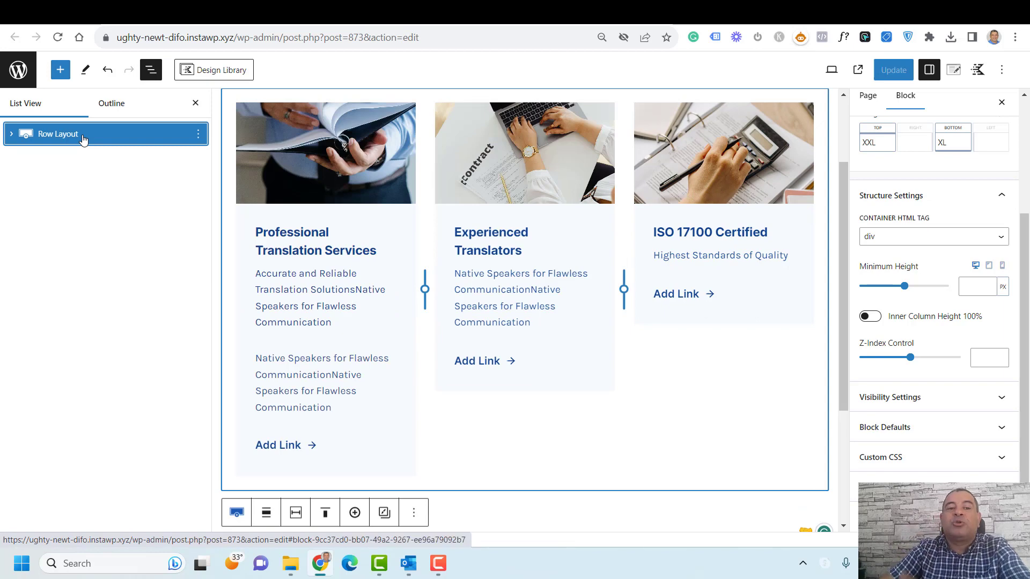
scroll(760, 224, "up", 2)
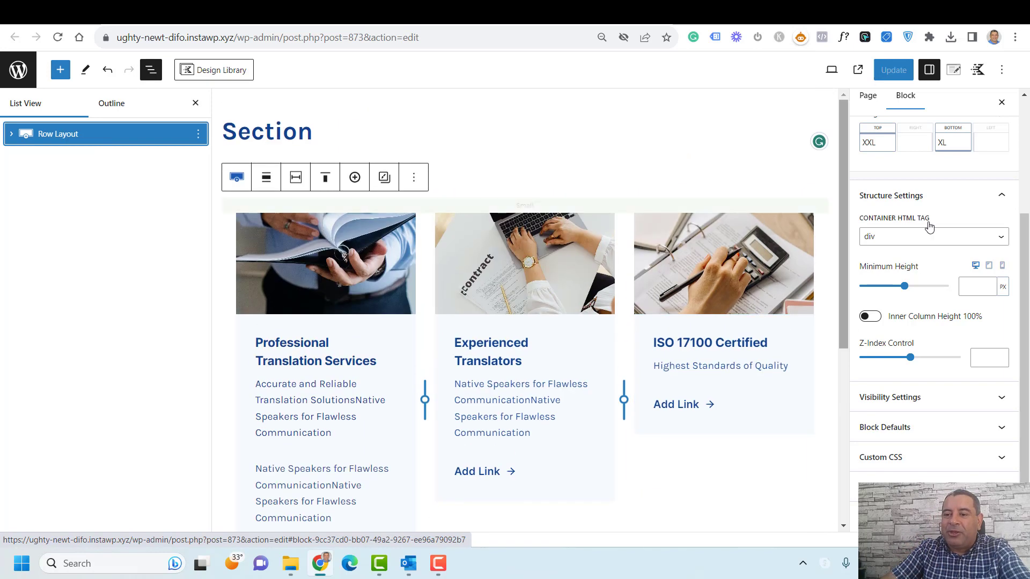
scroll(928, 223, "up", 2)
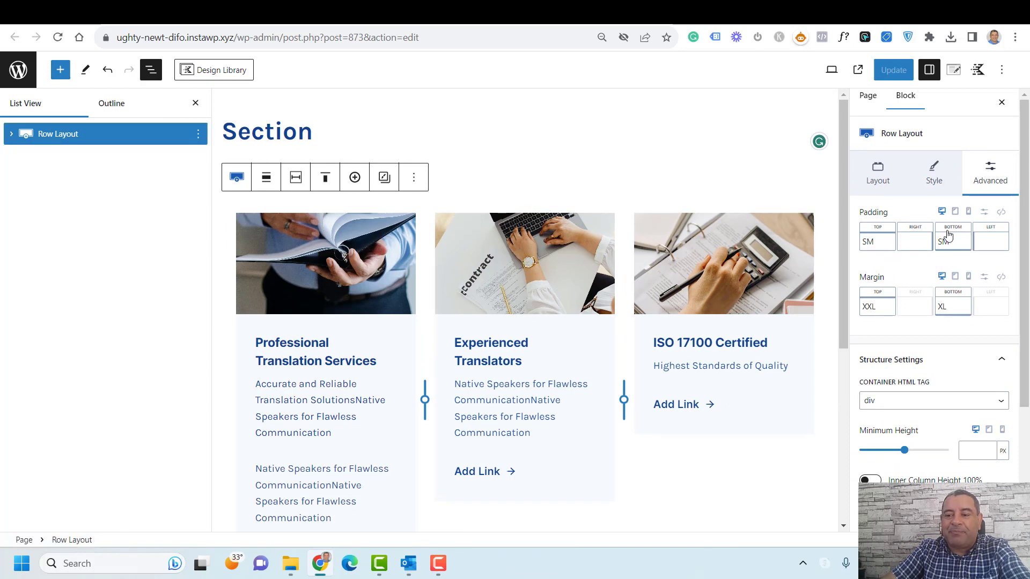
scroll(908, 355, "down", 2)
left_click(910, 296)
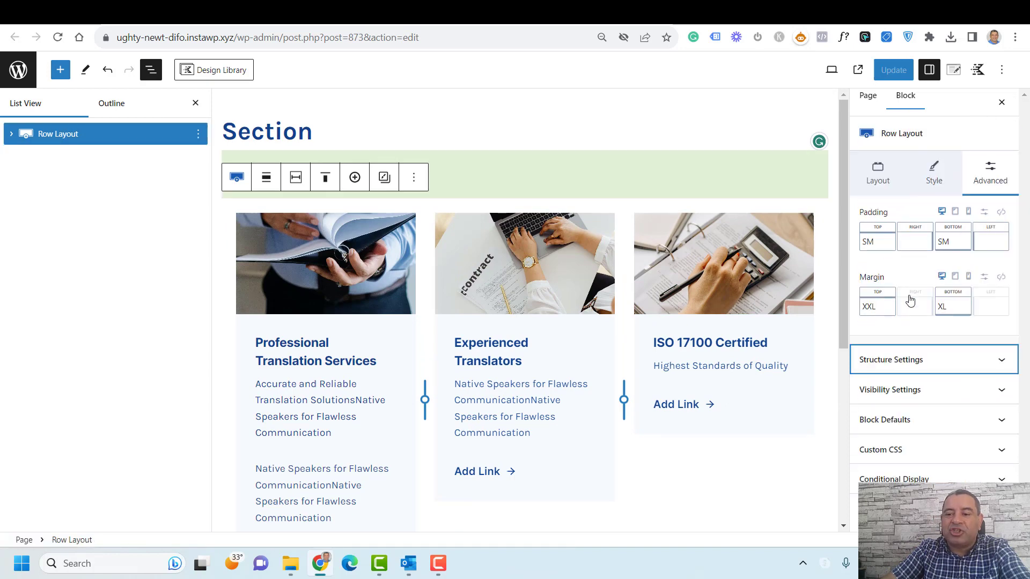
left_click(910, 360)
scroll(909, 360, "down", 2)
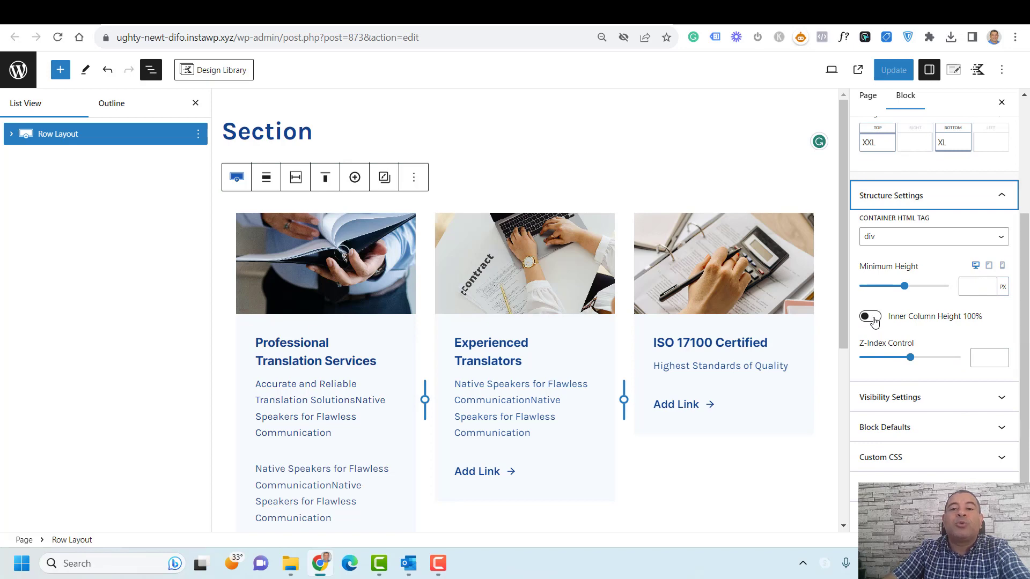
left_click(870, 316)
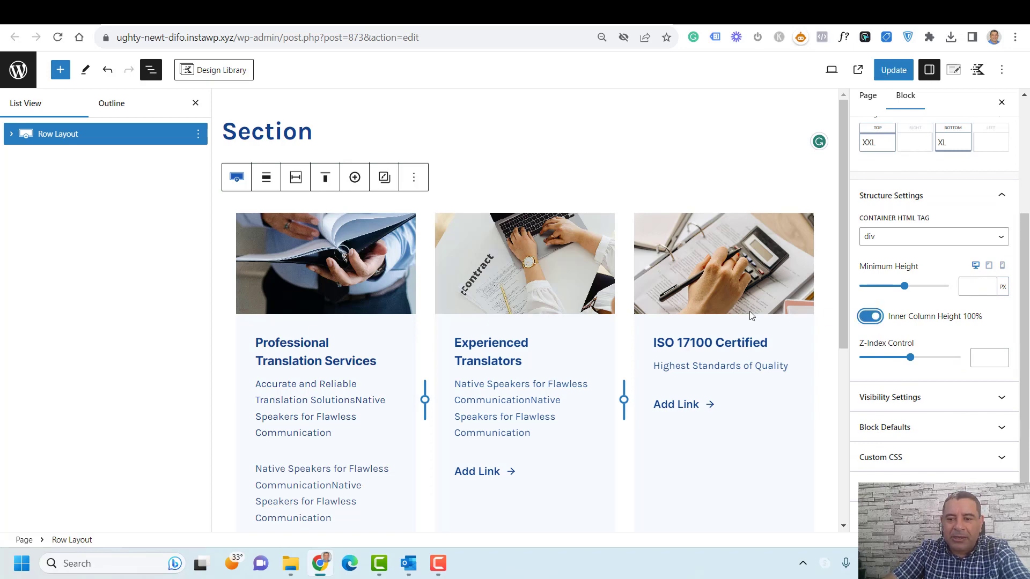
scroll(750, 312, "down", 4)
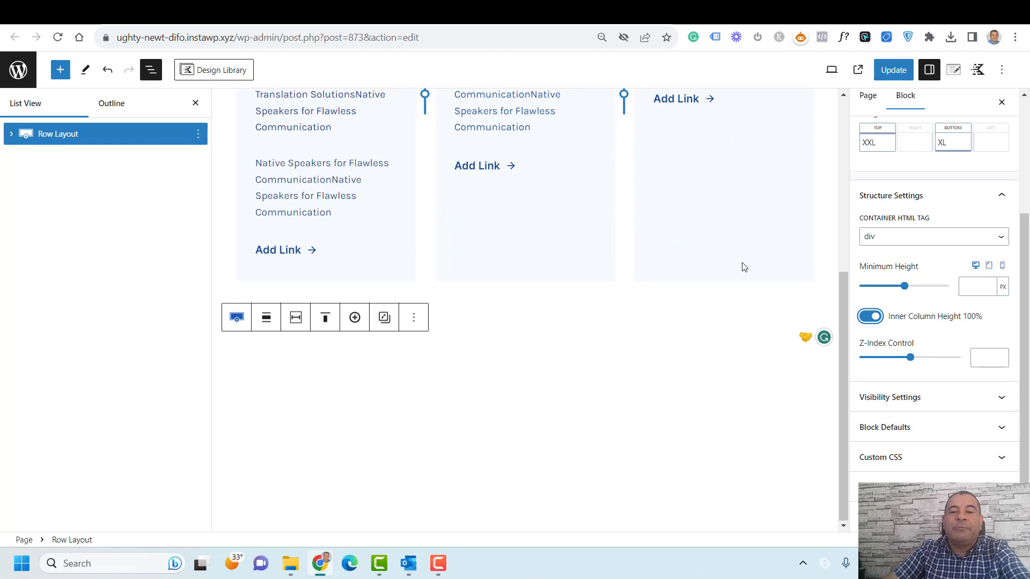
scroll(743, 267, "up", 2)
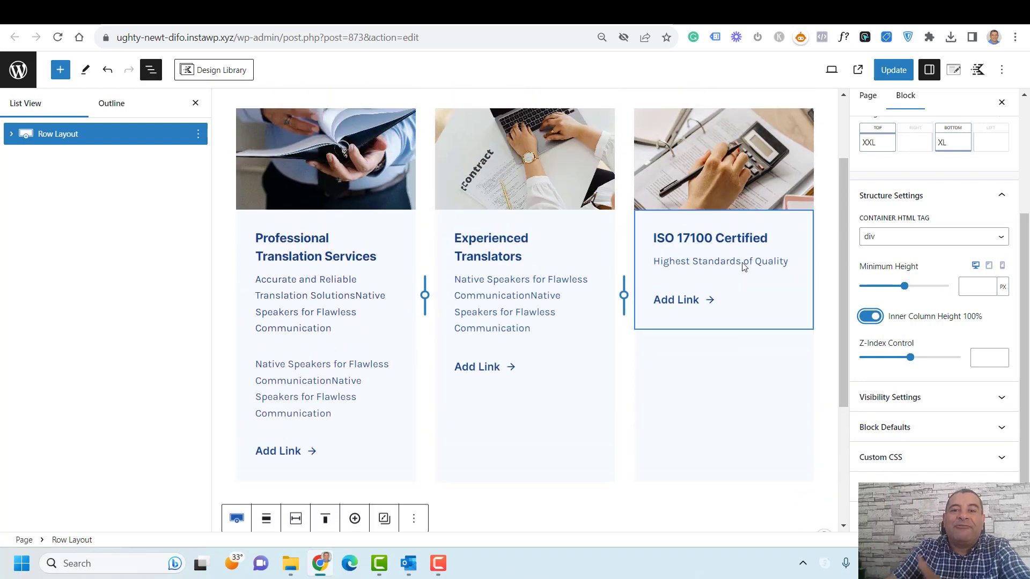
- Update the page, then reload the live page to view the three equal-height cards
left_click(881, 71)
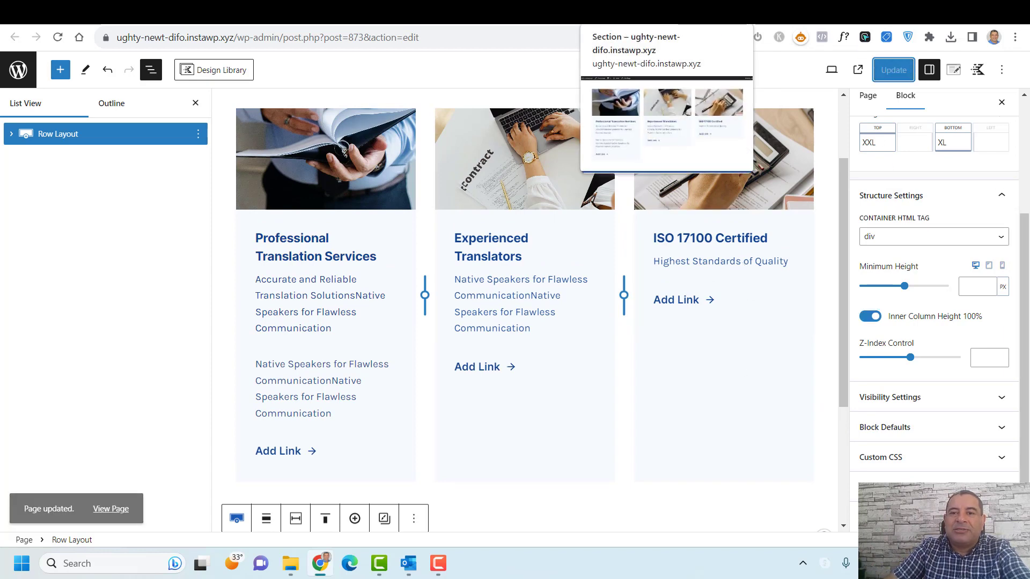
left_click(620, 12)
left_click(57, 37)
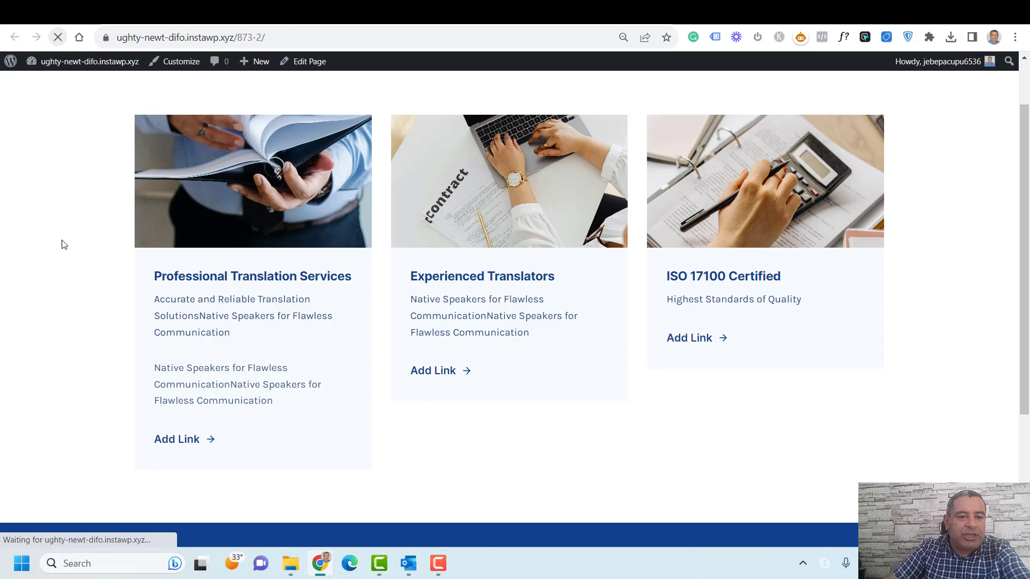
scroll(868, 346, "down", 3)
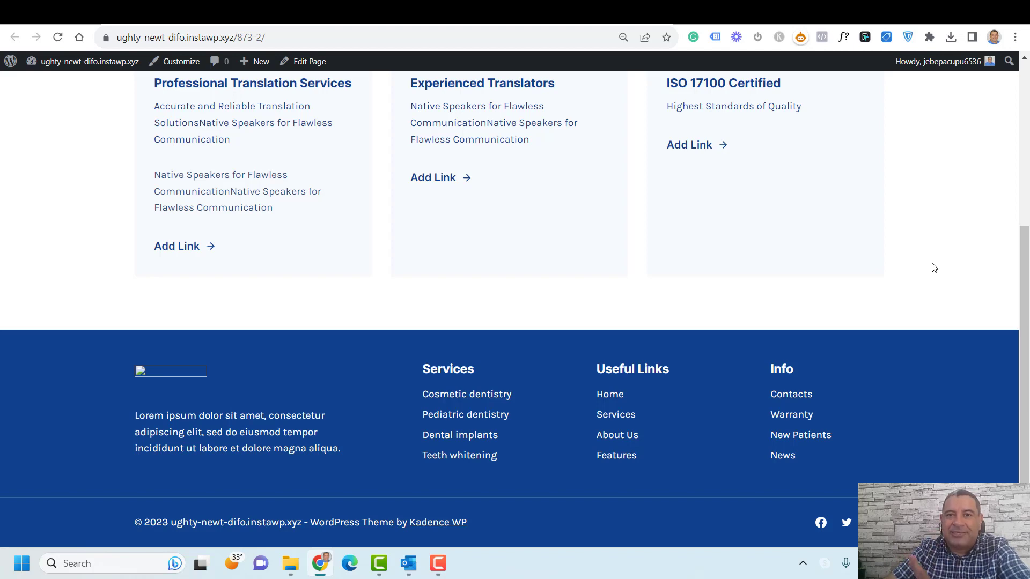
- Select the first Section column of the Row Layout and show its background style options
left_click(653, 11)
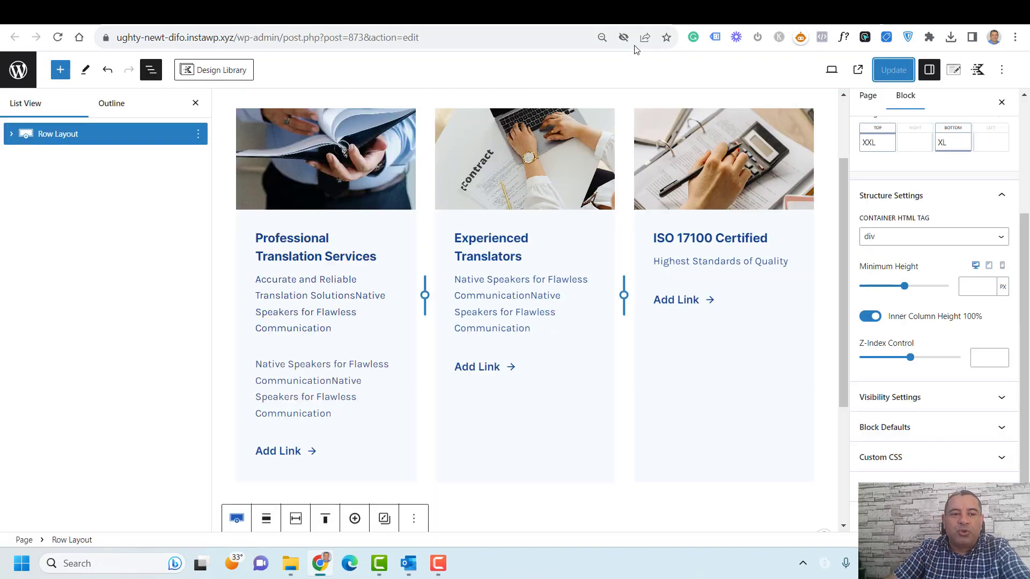
left_click(11, 134)
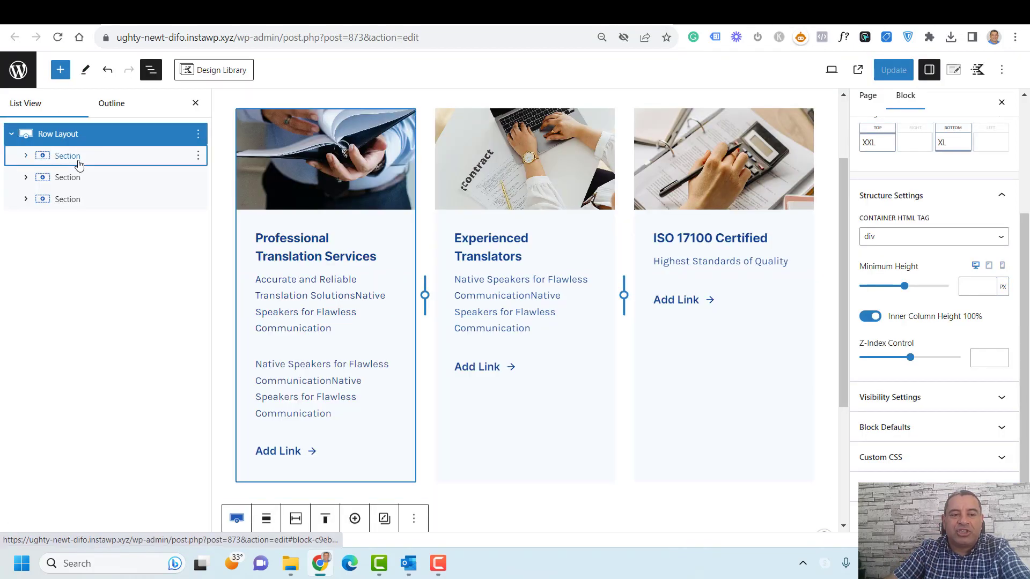
left_click(79, 161)
left_click(935, 175)
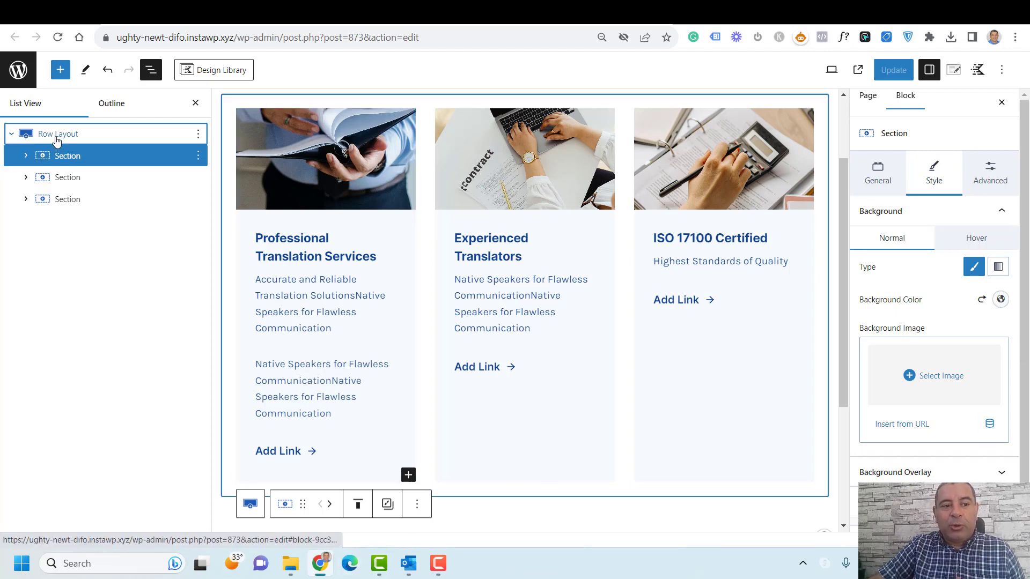
- Reselect the Row Layout and show its advanced settings with Inner Column Height 100% enabled
left_click(57, 137)
left_click(985, 181)
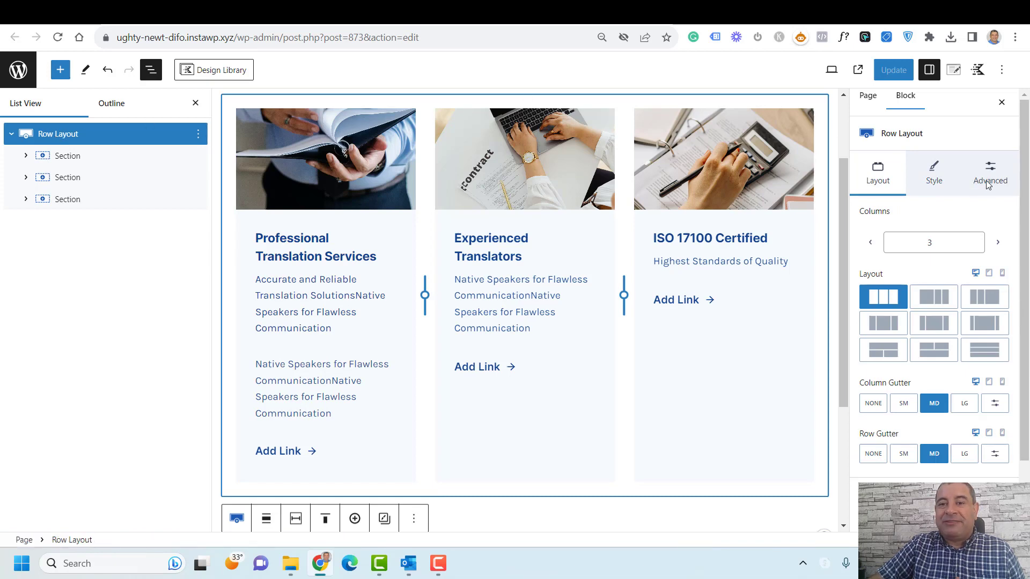
scroll(926, 241, "down", 4)
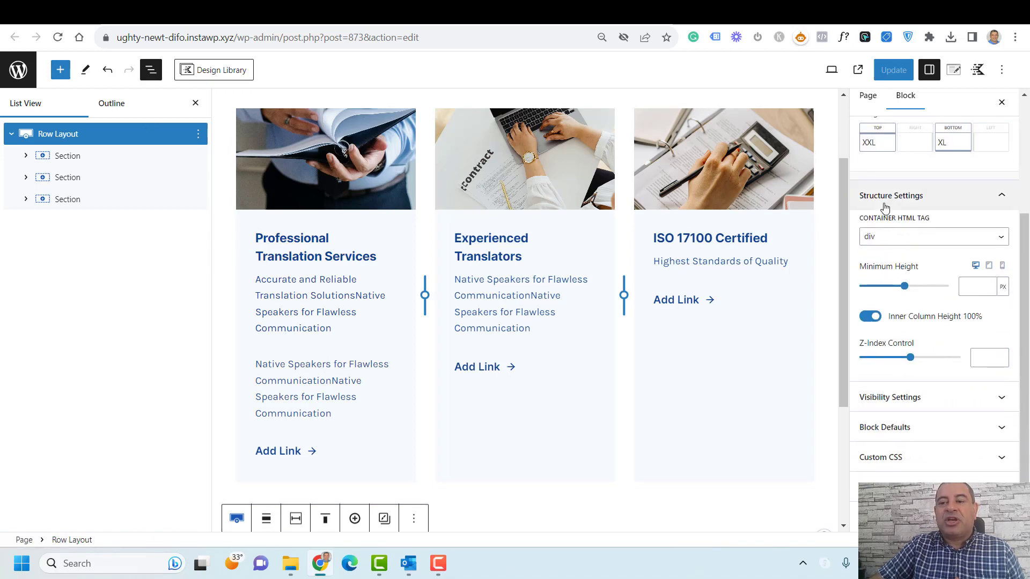